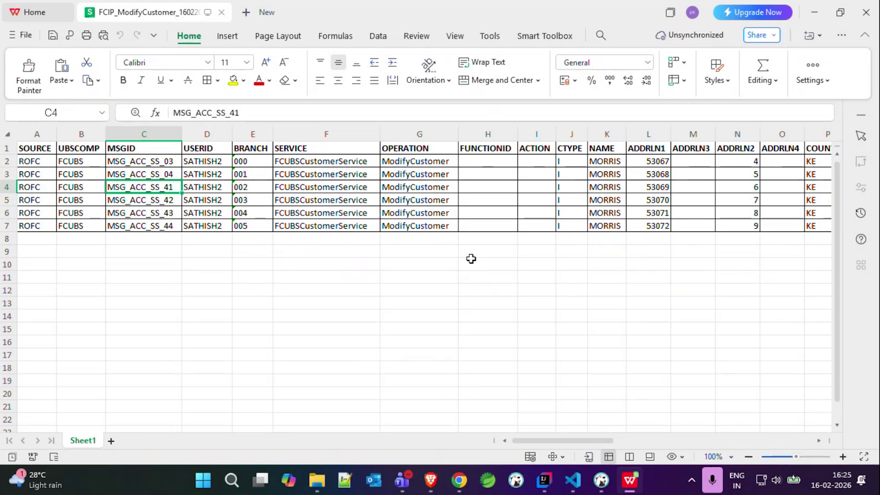
- Switch to File Explorer and point out the IN and OUT folders inside the FCUBS folder
key(alt+Tab)
key(alt+Tab)
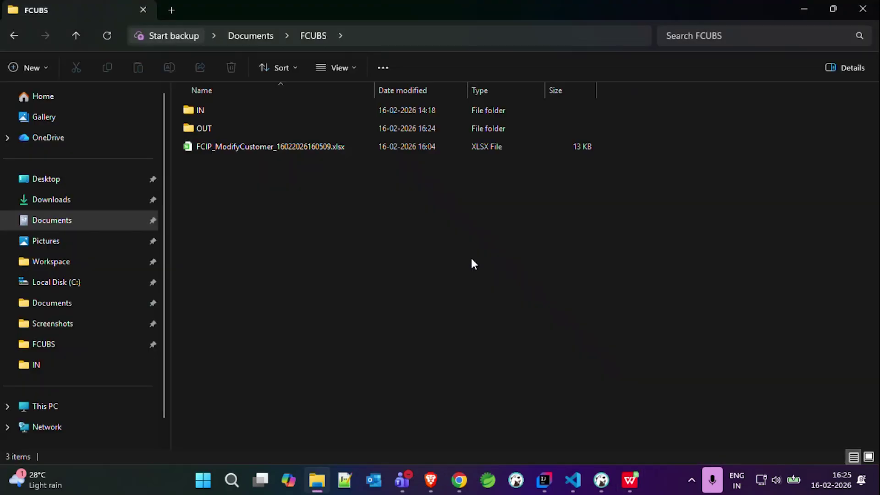
click(235, 114)
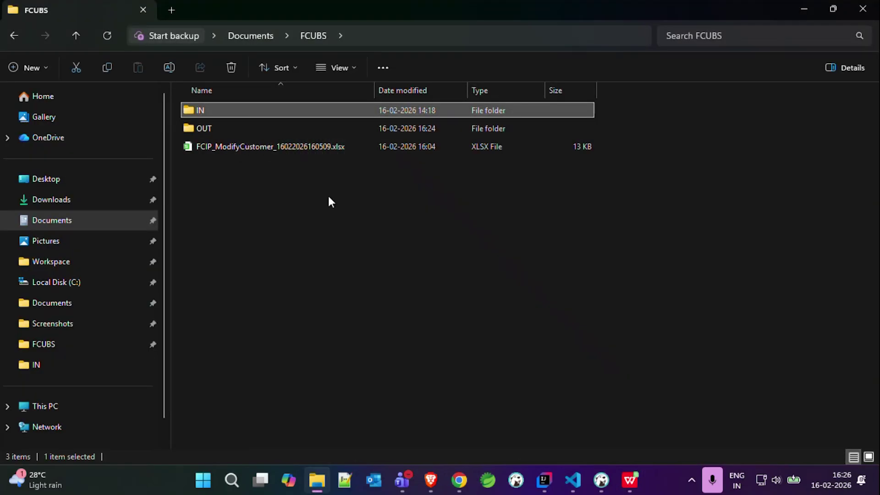
click(248, 129)
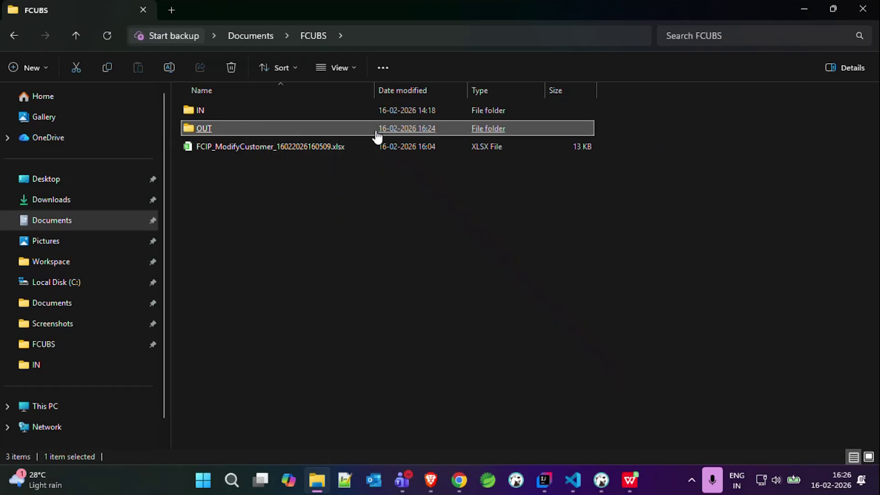
mouse_move(252, 138)
- Close the open FCIP_ModifyCustomer workbook and return to the FCUBS folder in File Explorer
key(alt+Tab)
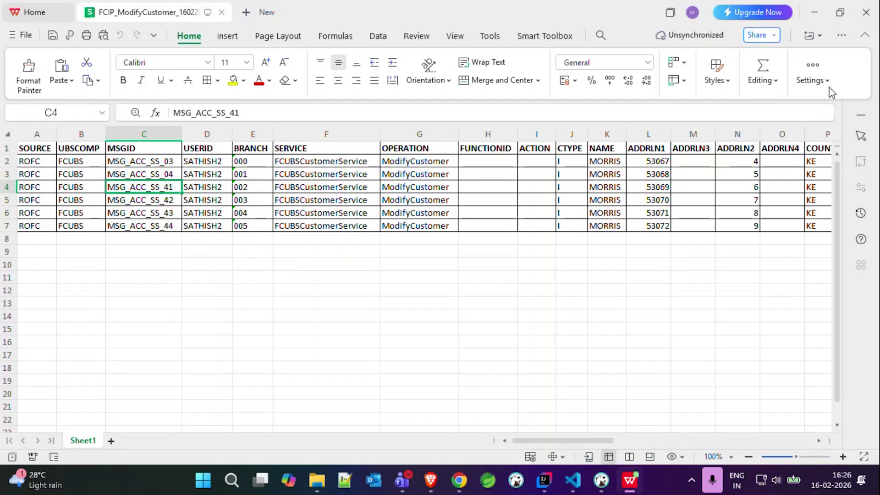
click(866, 12)
click(324, 228)
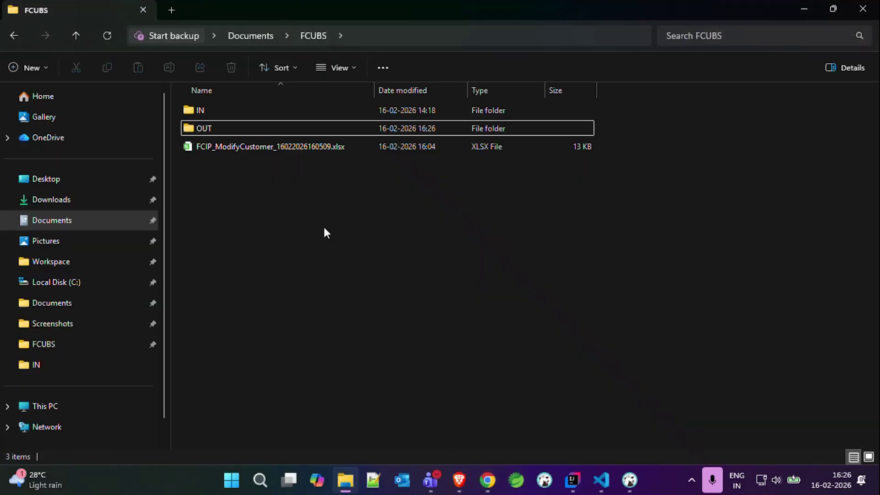
- Copy FCIP_ModifyCustomer_16022026160509.xlsx from the FCUBS folder into its IN subfolder
click(255, 132)
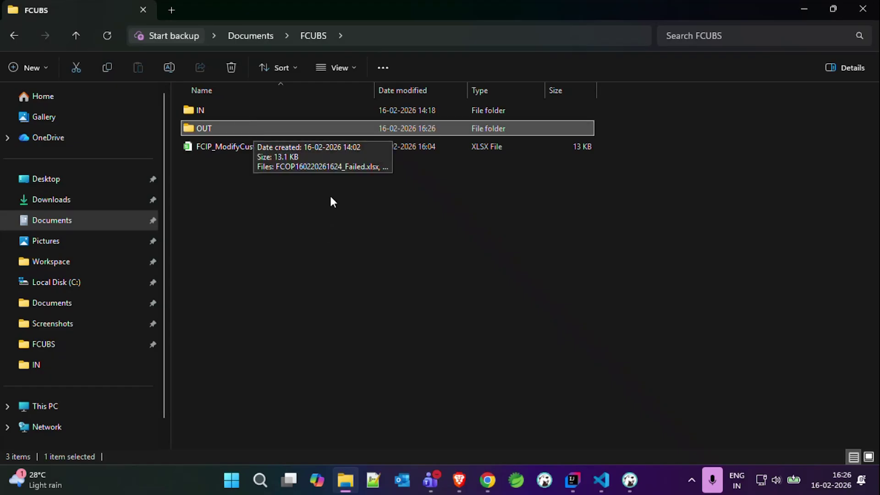
click(330, 149)
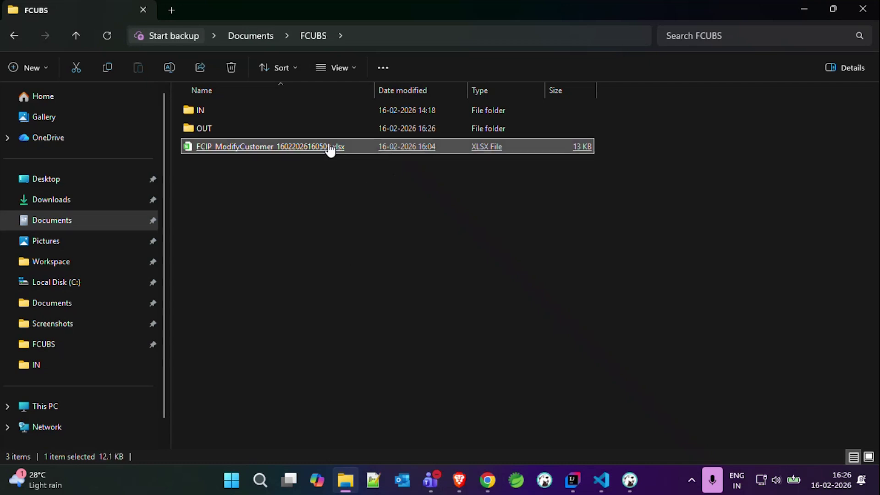
click(262, 112)
double_click(262, 113)
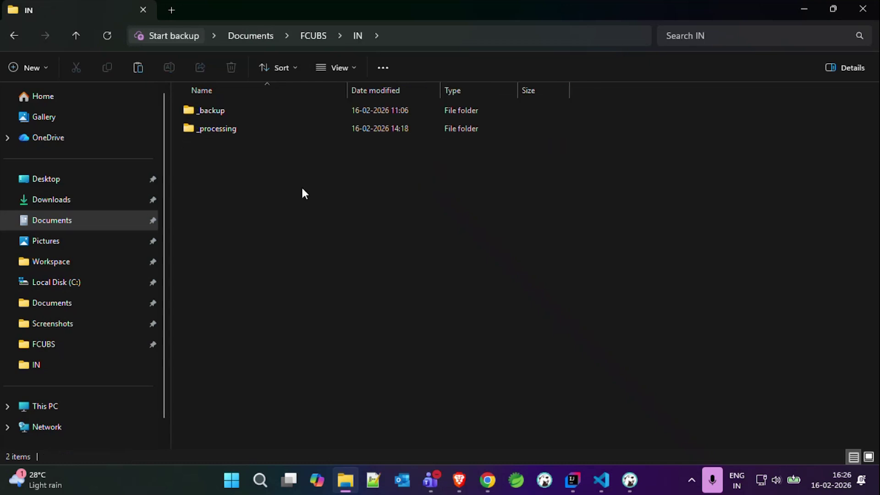
key(ctrl+v)
- Switch to DataFuze in Chrome, refresh the FCUBS Interface list and open the entry for FCIP_ModifyCustomer_16022026160509.xlsx
mouse_move(481, 487)
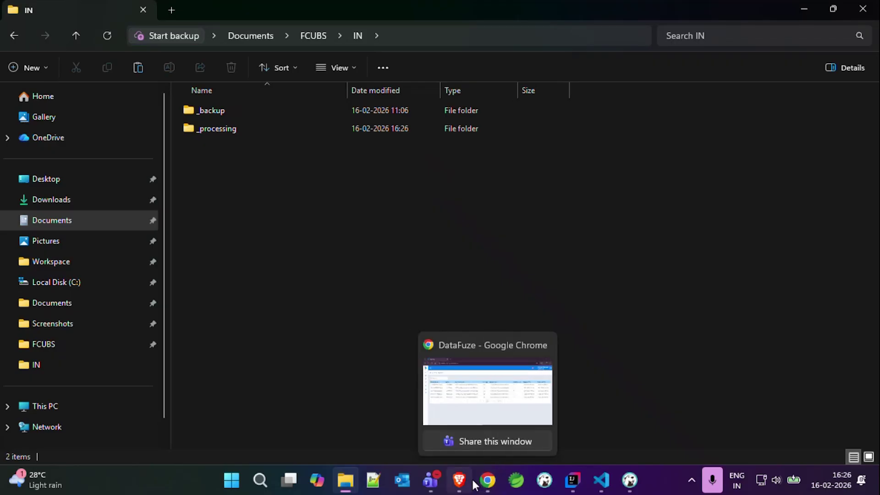
click(482, 485)
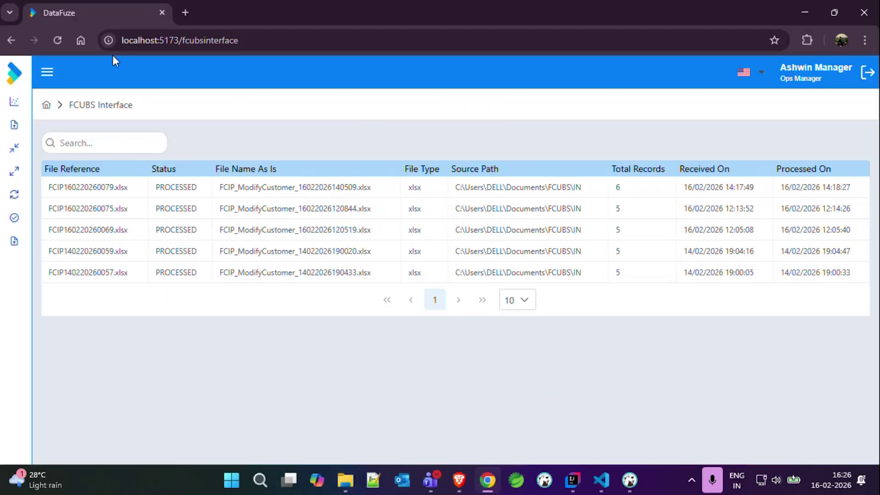
click(57, 40)
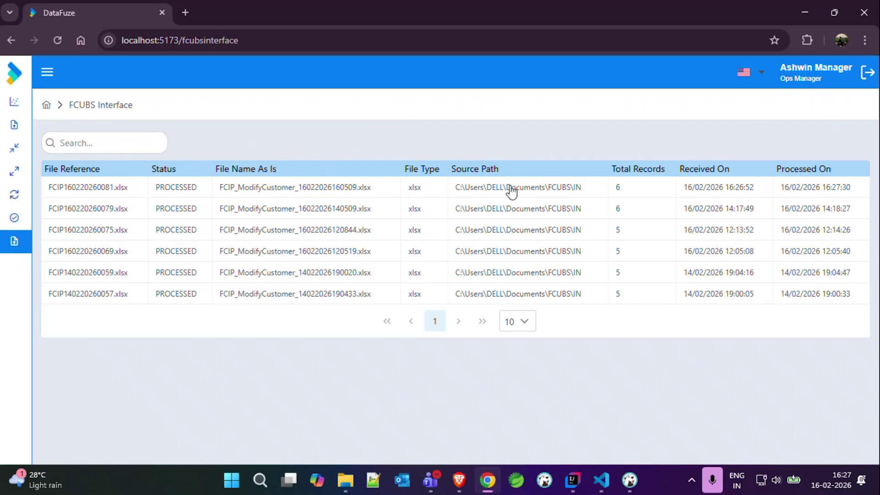
click(345, 196)
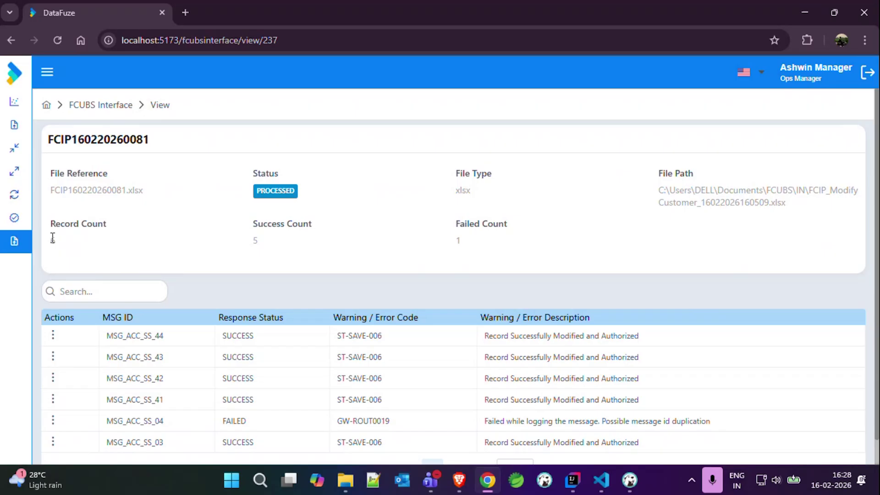
- Open the detail view of record MSG_ACC_SS_04 from the file's message list
scroll(298, 236, down, 1)
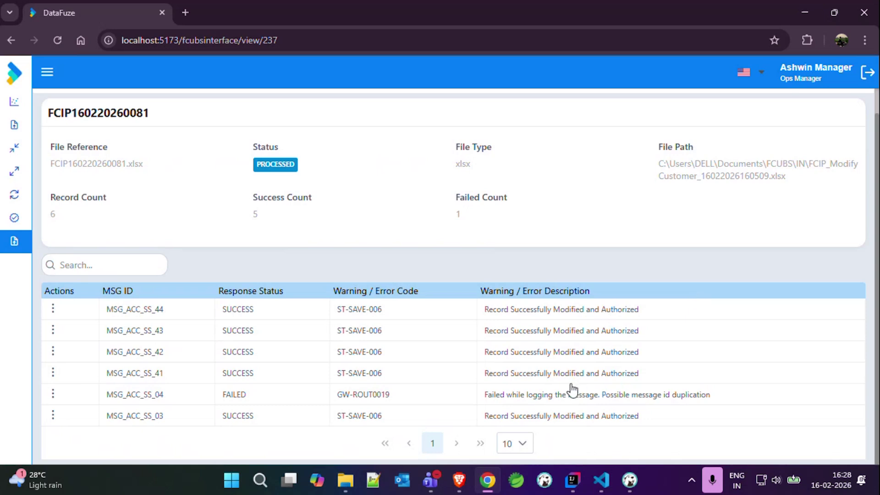
click(52, 394)
click(78, 413)
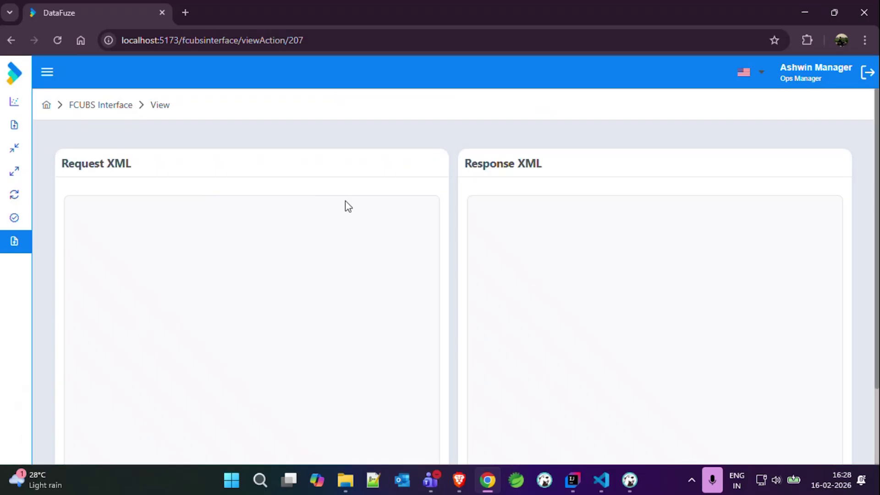
- Review the Request XML and Response XML of the record
scroll(220, 202, down, 15)
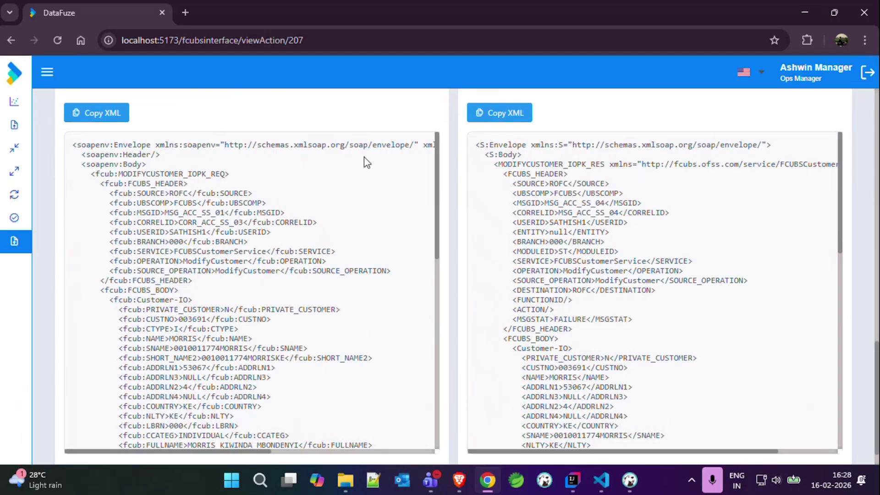
scroll(354, 213, down, 3)
scroll(354, 222, down, 3)
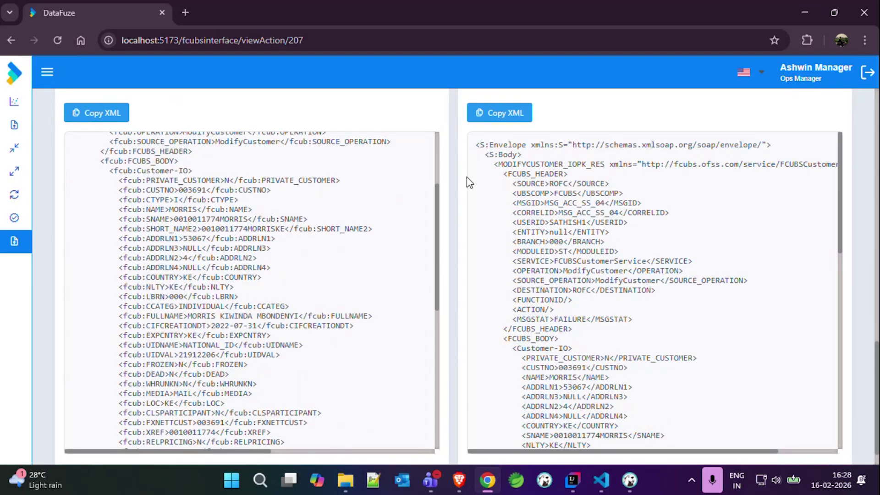
scroll(449, 189, up, 3)
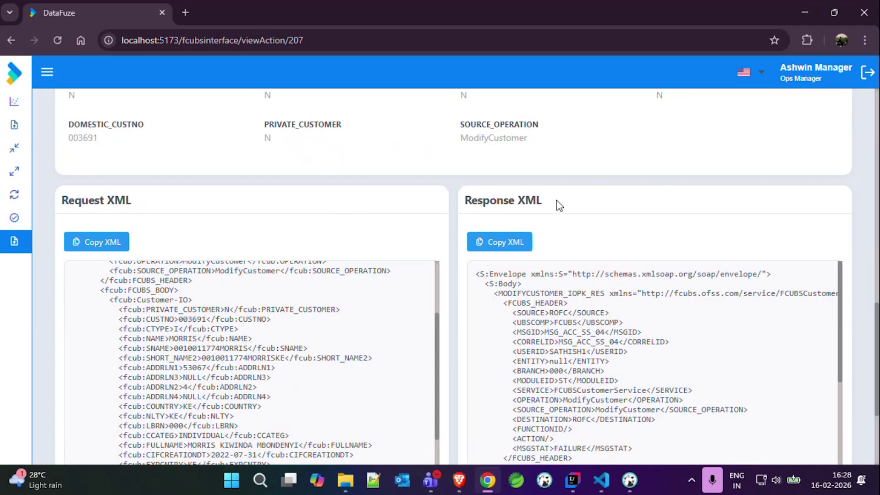
scroll(559, 205, down, 3)
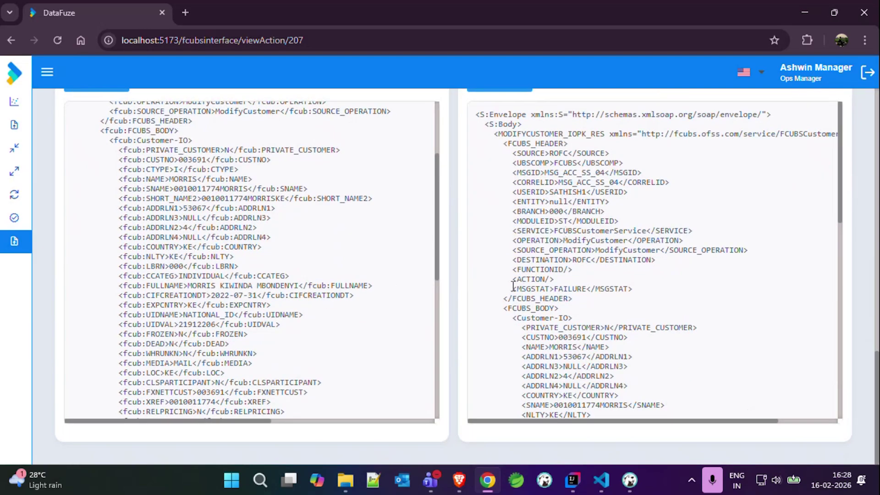
- Highlight the MSGSTAT line and the ERROR block in the Response XML to inspect the failure details
drag(512, 288, 643, 293)
scroll(643, 293, down, 8)
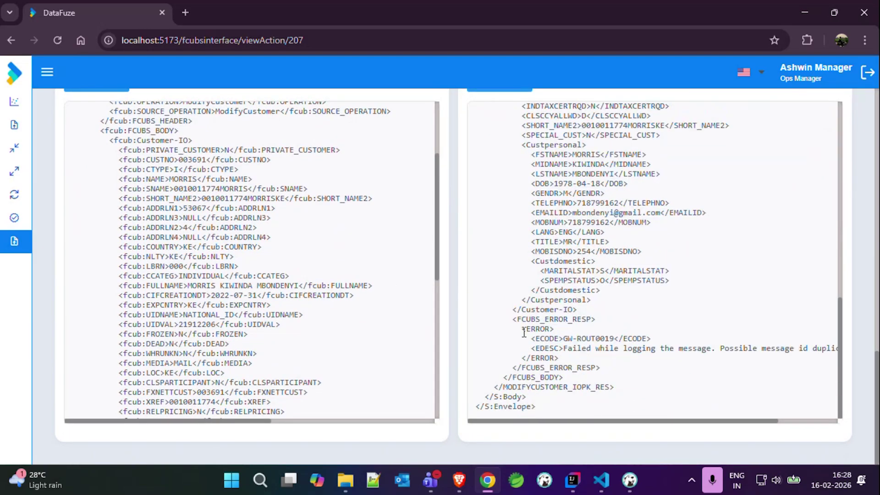
drag(523, 329, 560, 358)
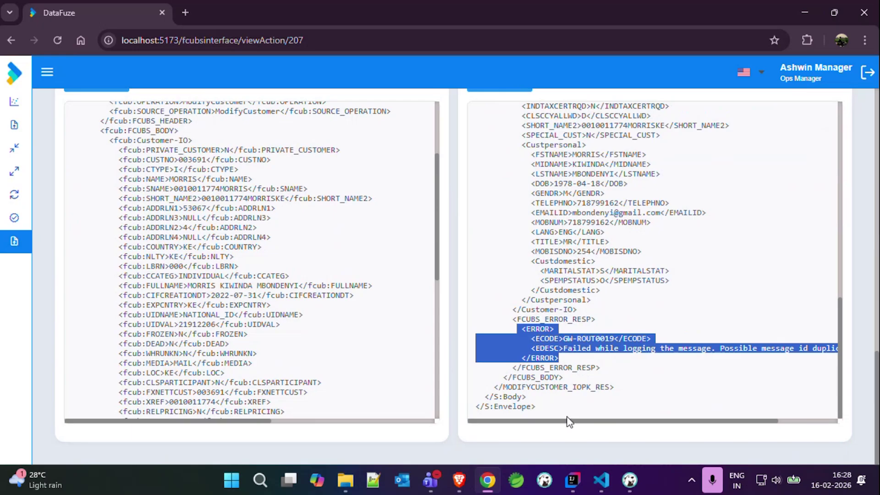
click(475, 337)
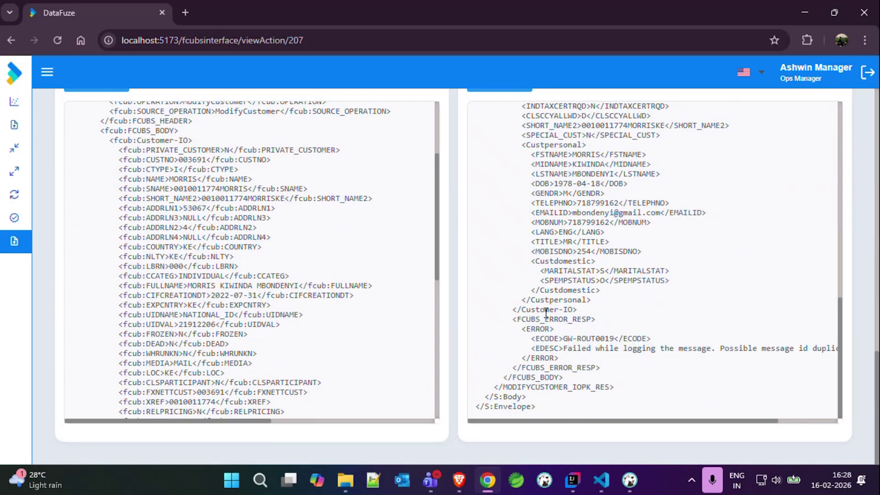
- Look back over the start of both XML documents and return to the FCUBS Interface list
scroll(546, 313, up, 10)
scroll(387, 246, up, 3)
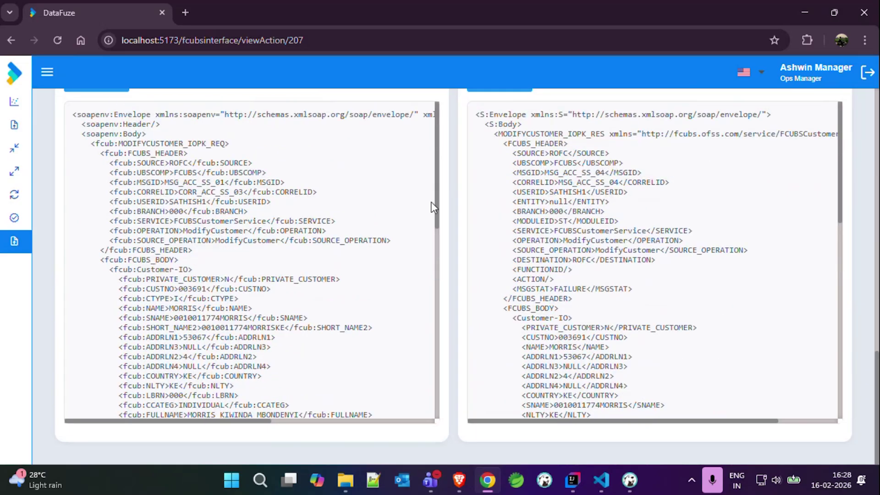
scroll(452, 194, up, 10)
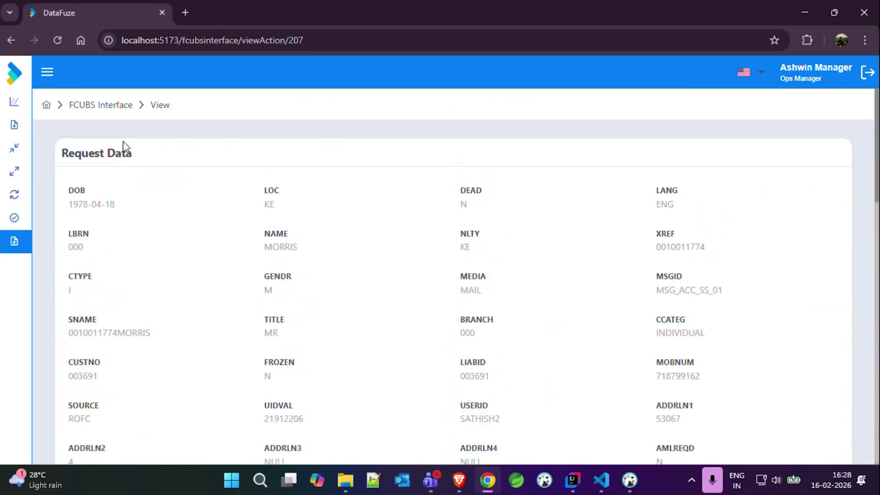
click(96, 106)
- Switch to File Explorer and open the OUT folder inside FCUBS
mouse_move(347, 483)
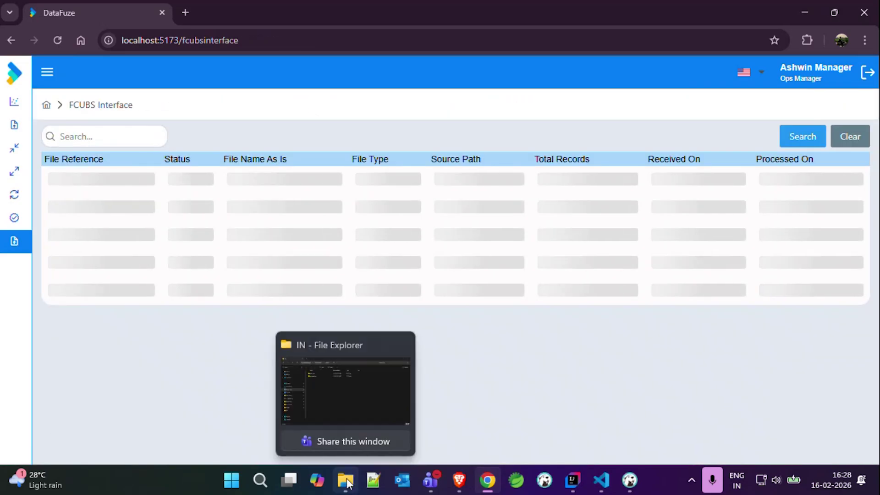
click(353, 395)
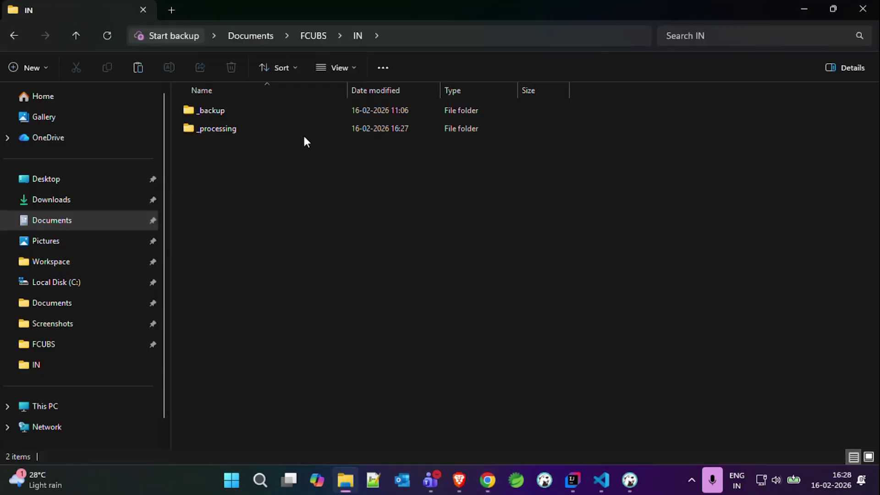
click(317, 37)
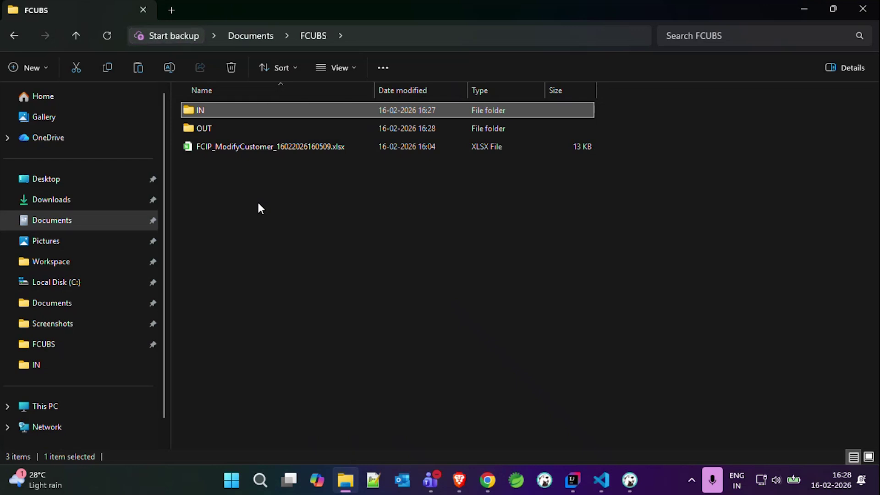
double_click(240, 134)
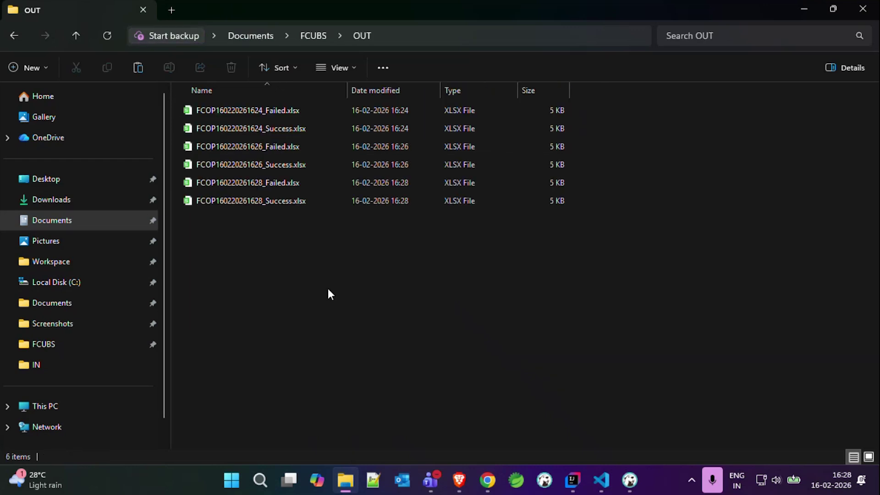
double_click(315, 212)
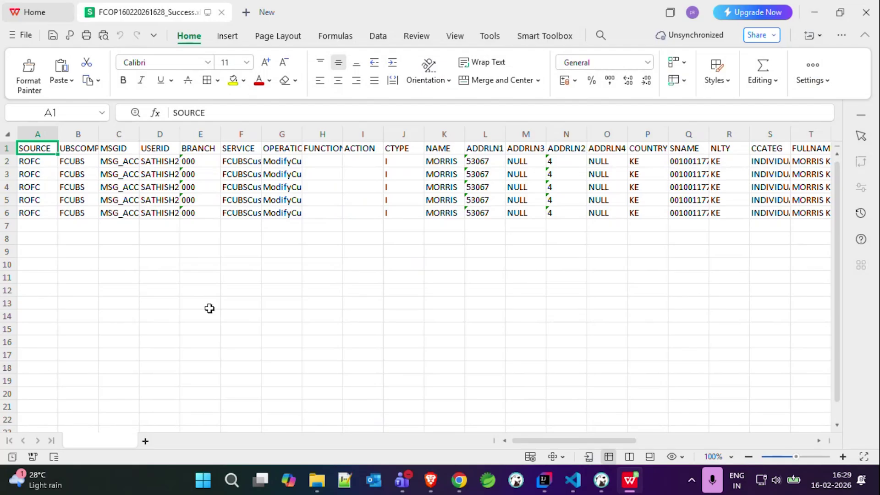
click(318, 480)
click(293, 183)
double_click(293, 183)
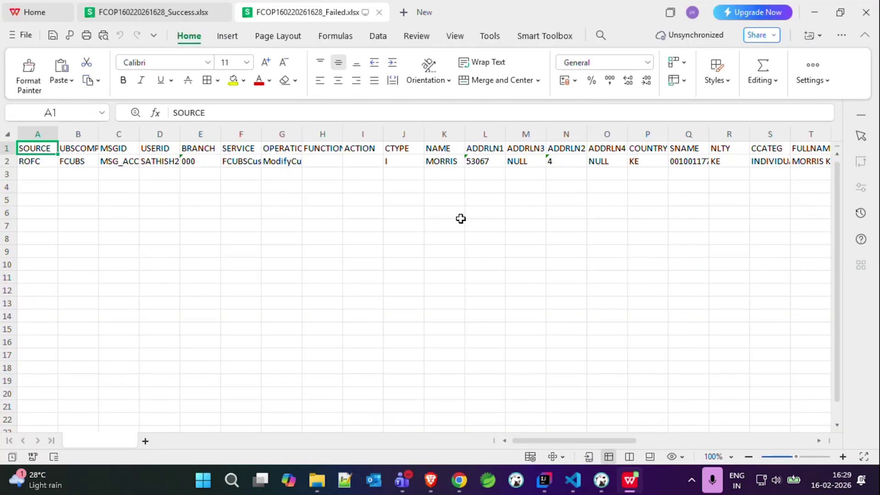
click(165, 16)
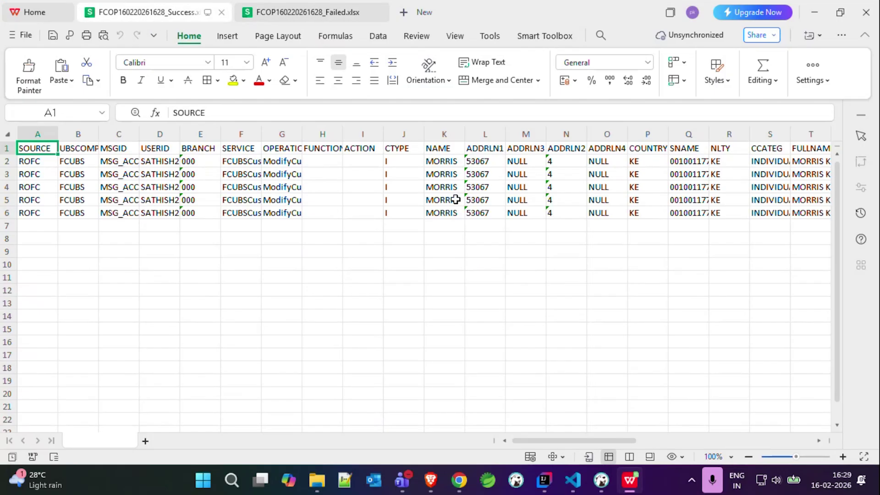
drag(557, 441, 767, 424)
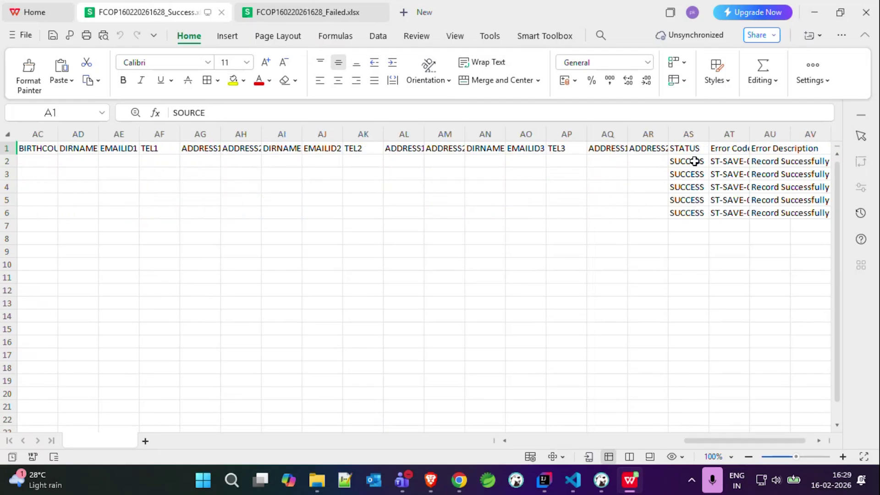
drag(695, 161, 716, 171)
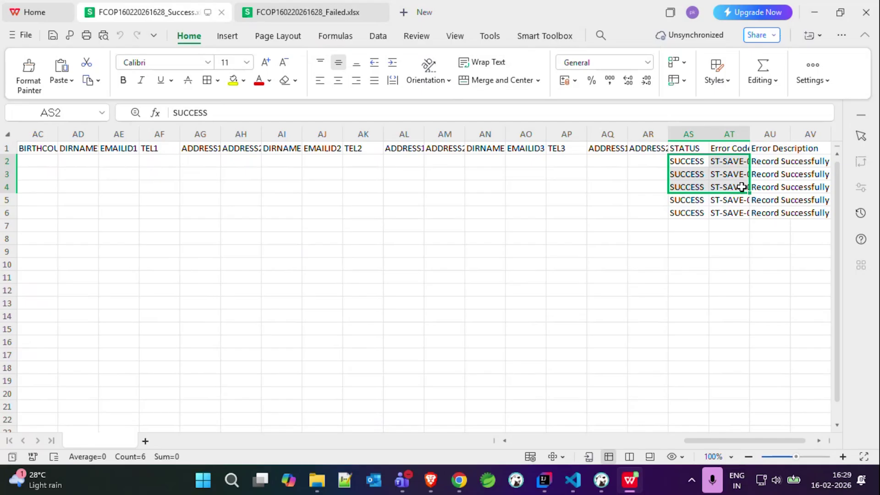
click(280, 19)
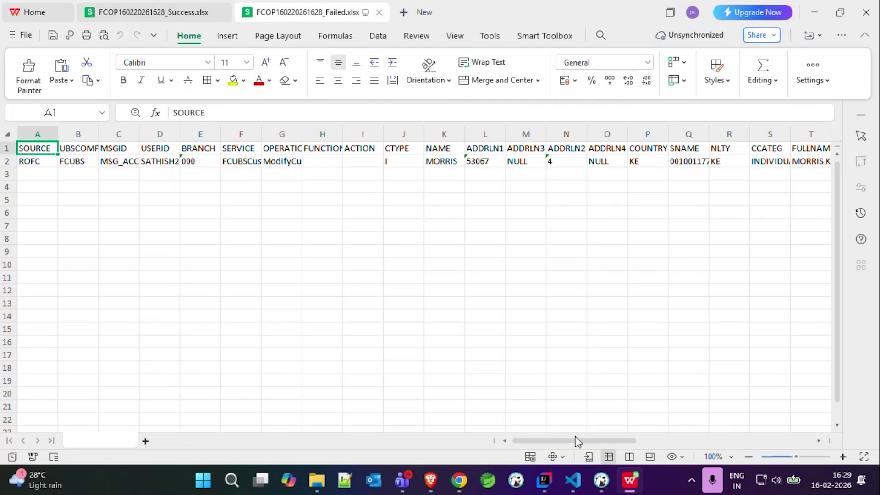
drag(579, 442, 764, 440)
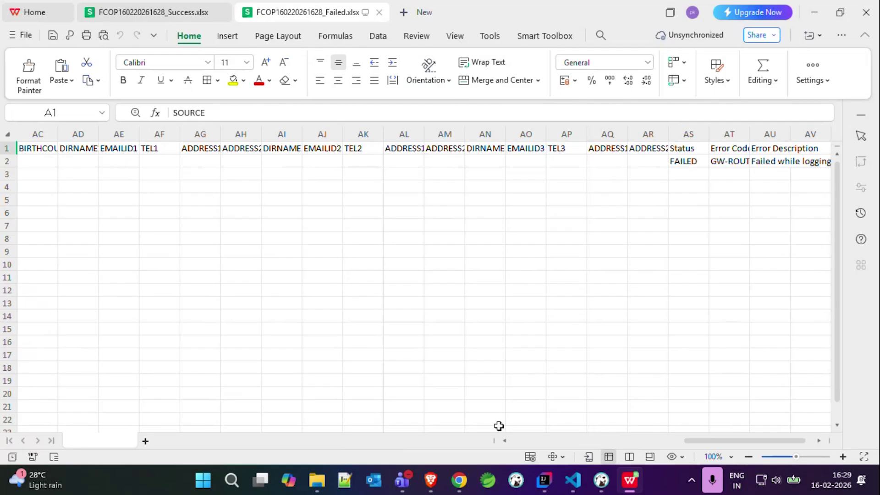
mouse_move(441, 486)
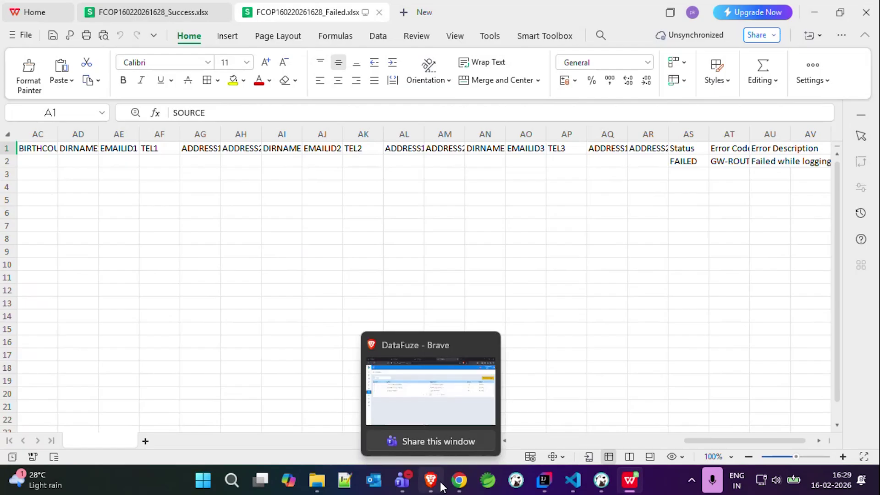
- Switch to the DataFuze admin session in Brave and open the CH_FCUBS_Inbound channel for editing
click(441, 486)
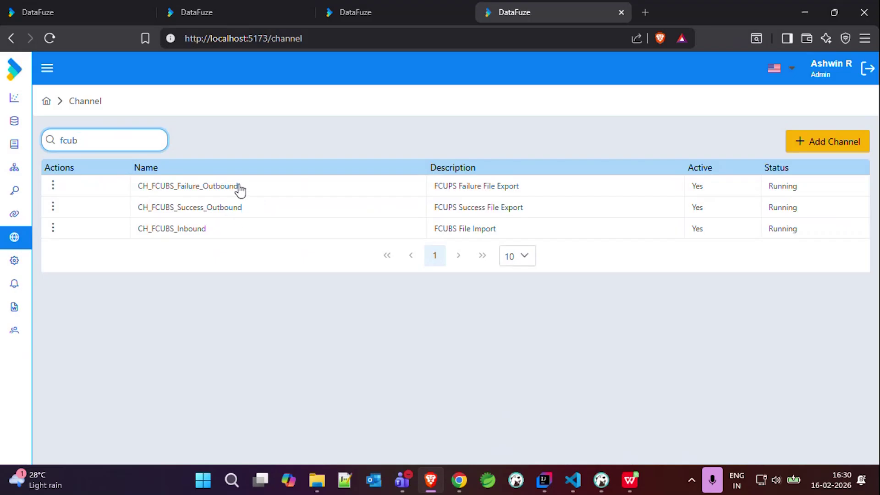
click(53, 228)
click(75, 258)
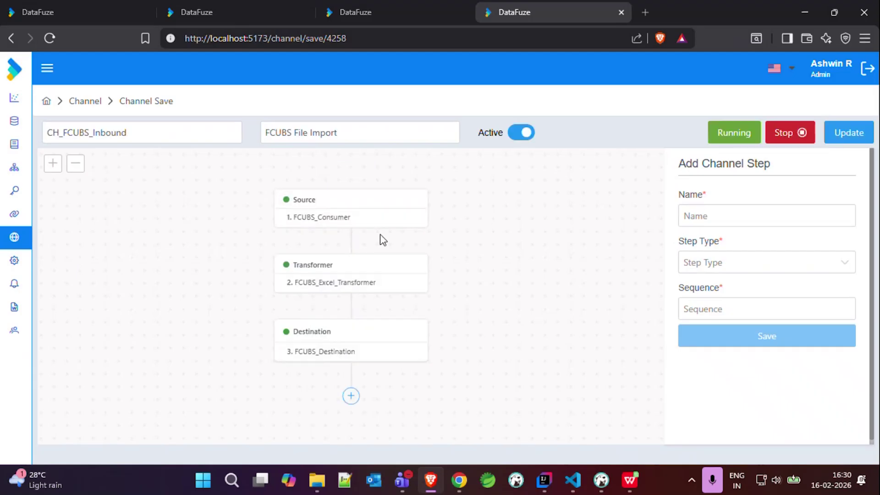
- Inspect the settings of the channel's Source, Transformer and Destination steps and return to the channel list
click(341, 205)
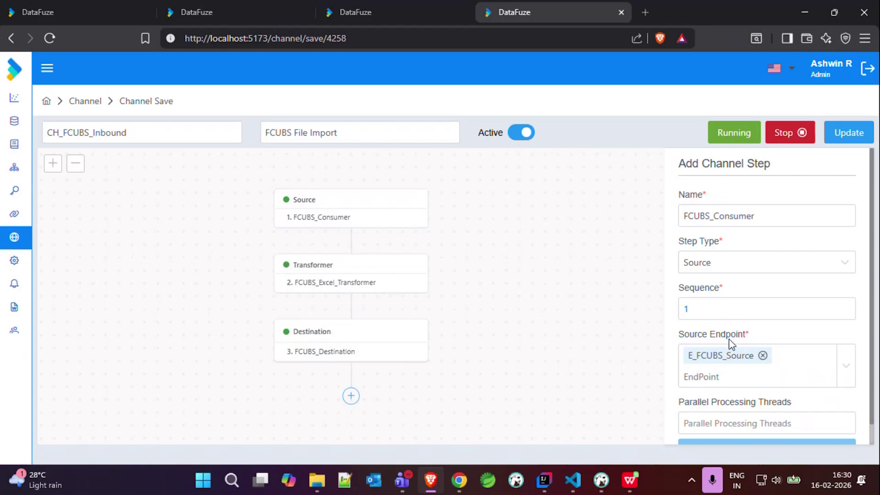
click(340, 271)
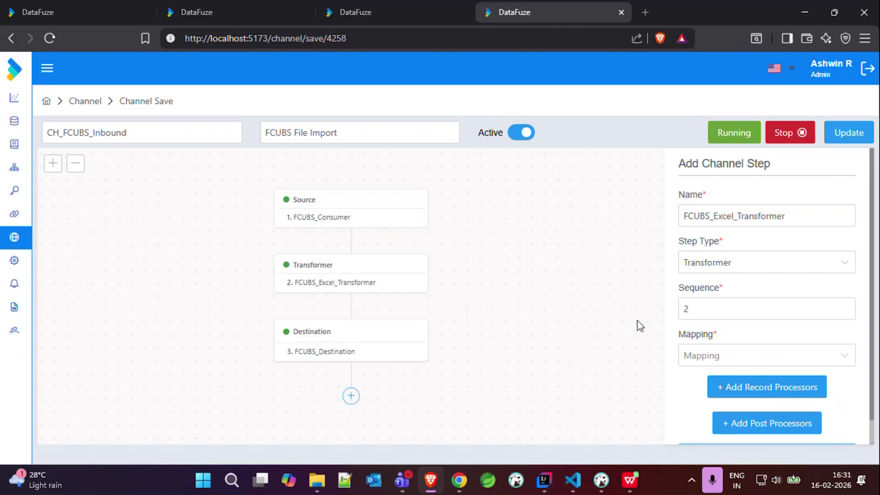
click(348, 338)
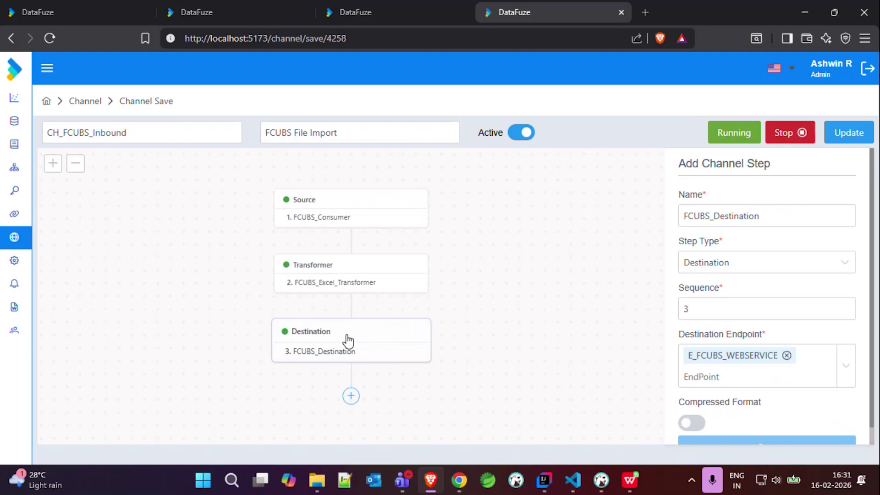
click(80, 106)
- Bring up the FCUBS endpoint list and examine the type and URI of E_FCUBS_WEBSERVICE
click(347, 16)
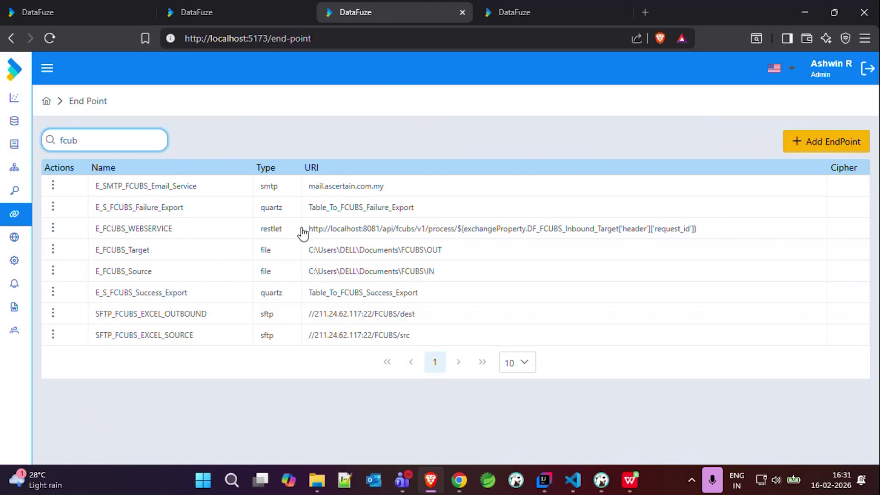
drag(696, 229, 89, 228)
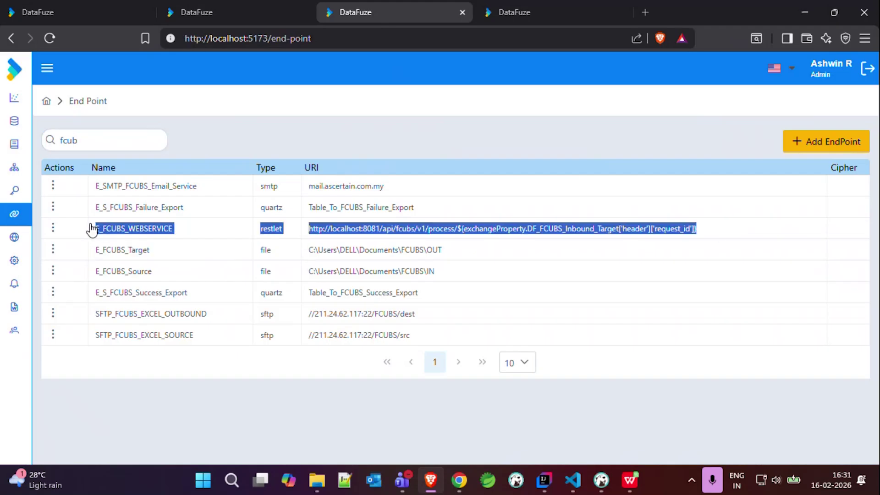
click(301, 137)
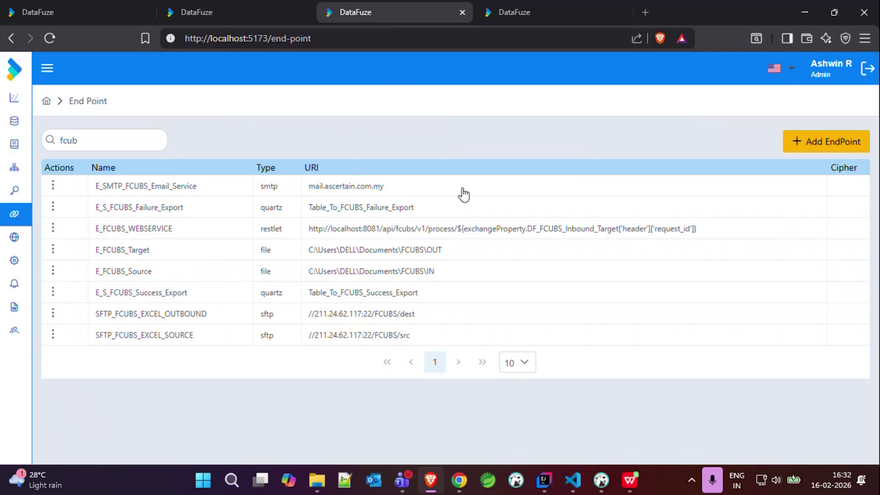
- Open E_SMTP_FCUBS_Email_Service for editing, review its URI and property parameters, and close it without changes
click(54, 187)
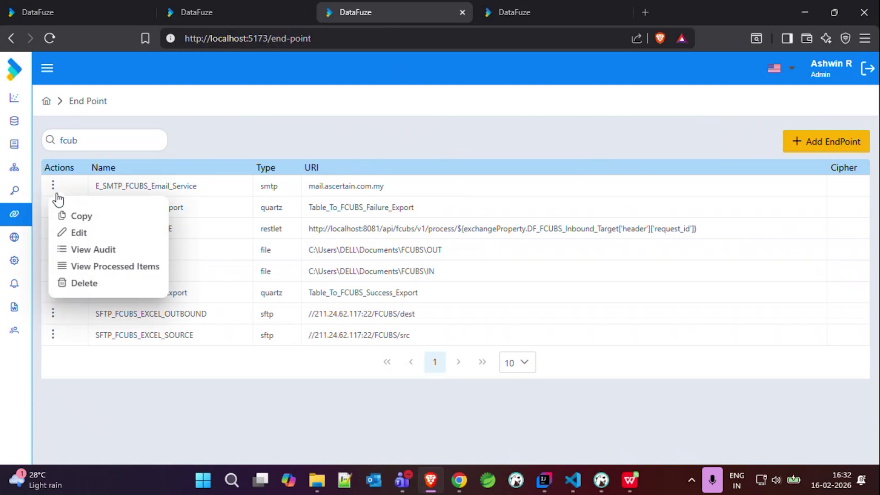
click(64, 233)
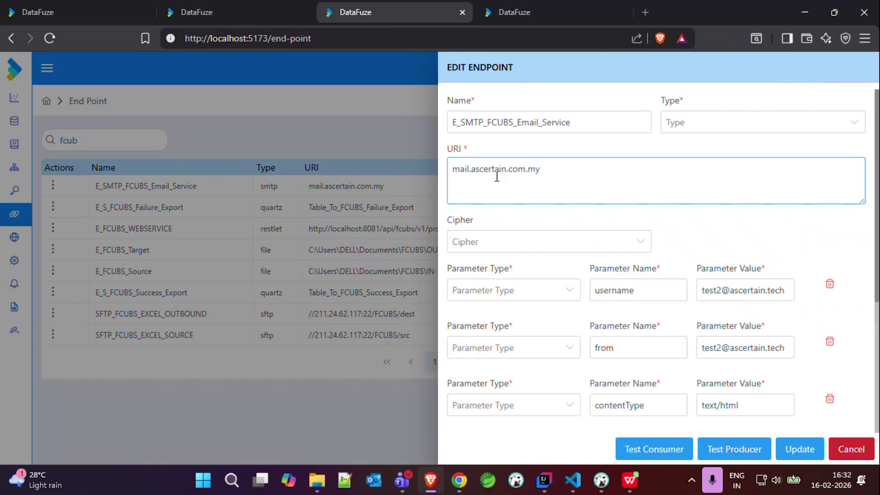
scroll(653, 232, down, 6)
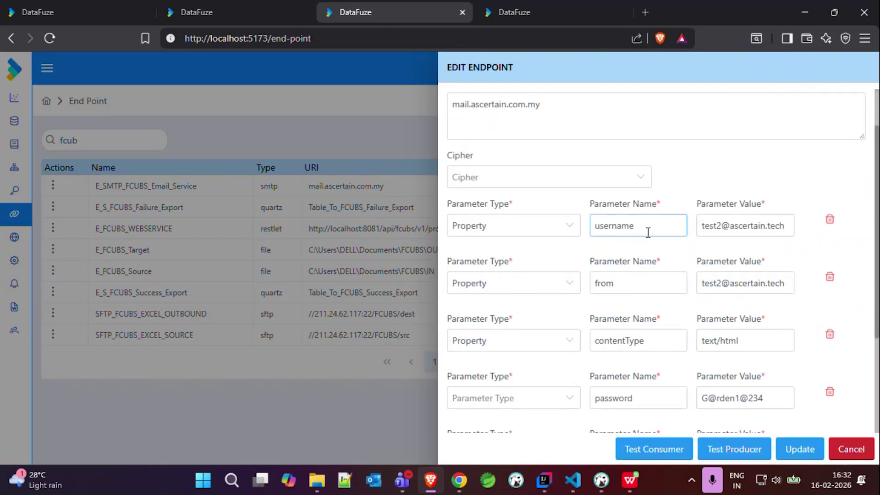
scroll(666, 262, down, 1)
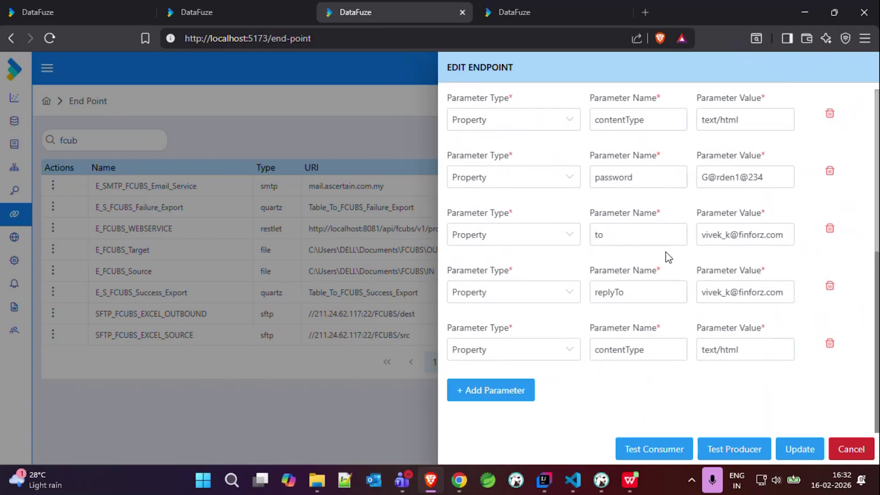
scroll(669, 257, up, 8)
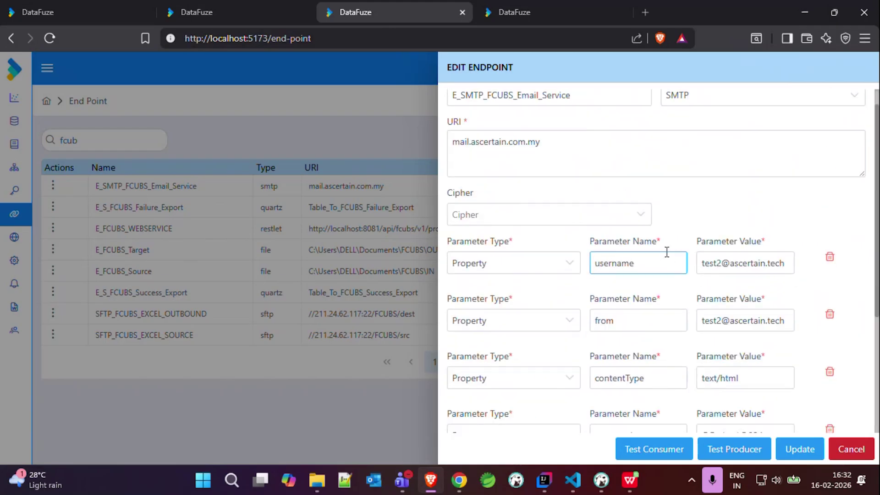
scroll(661, 192, up, 1)
click(661, 192)
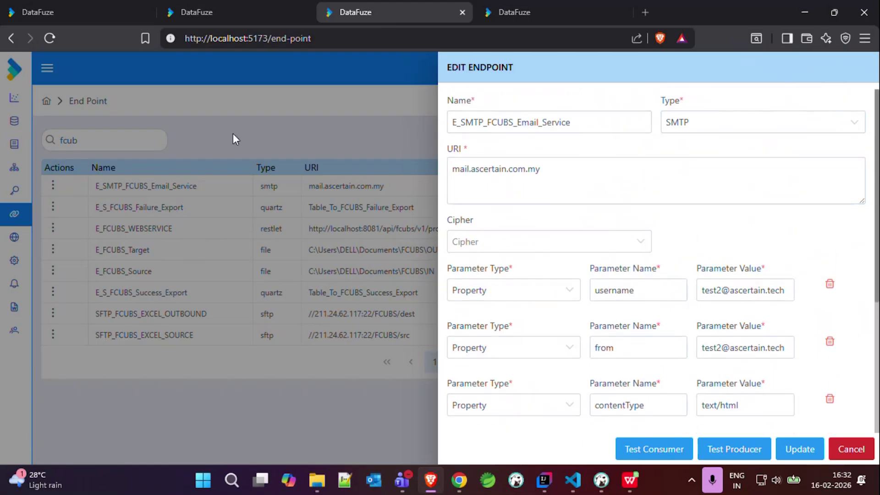
click(378, 138)
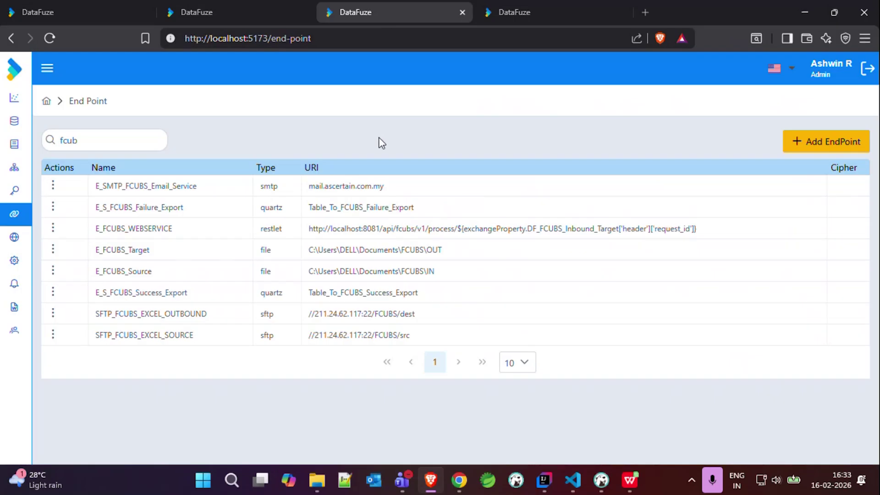
- Bring up the FCUBS mapping list and view the edit form of M_FCUBS_Inbound without saving
click(232, 16)
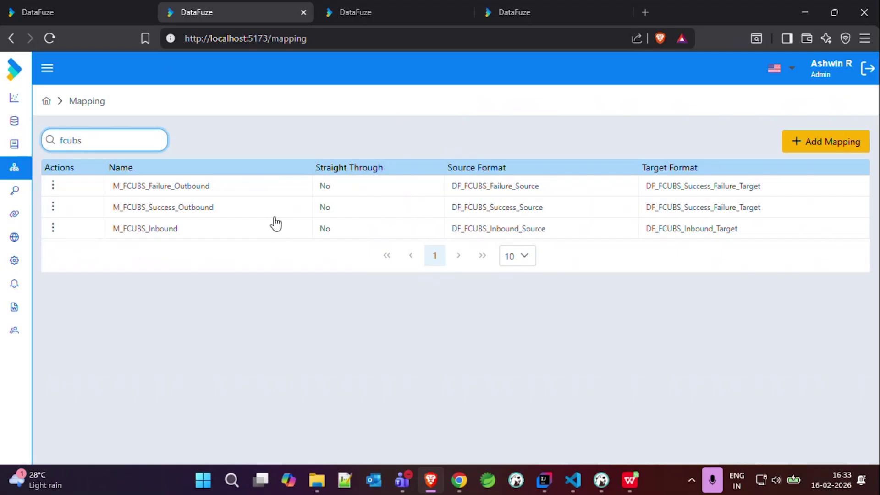
click(53, 231)
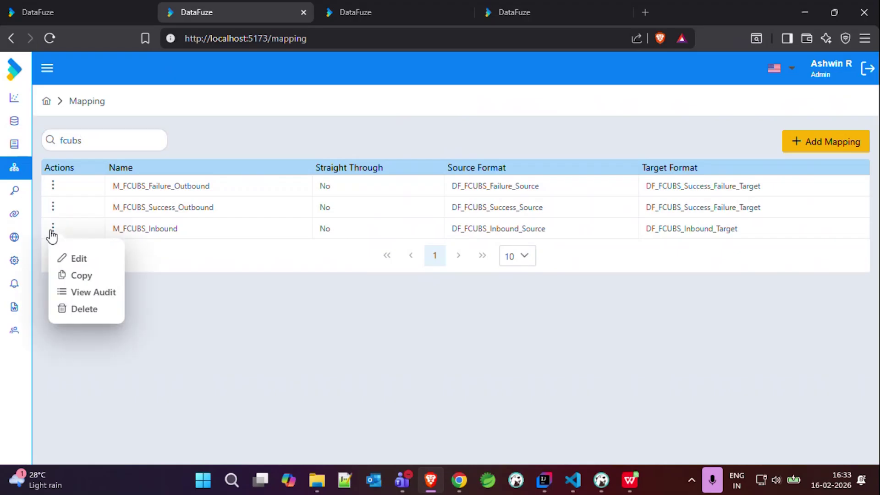
click(76, 260)
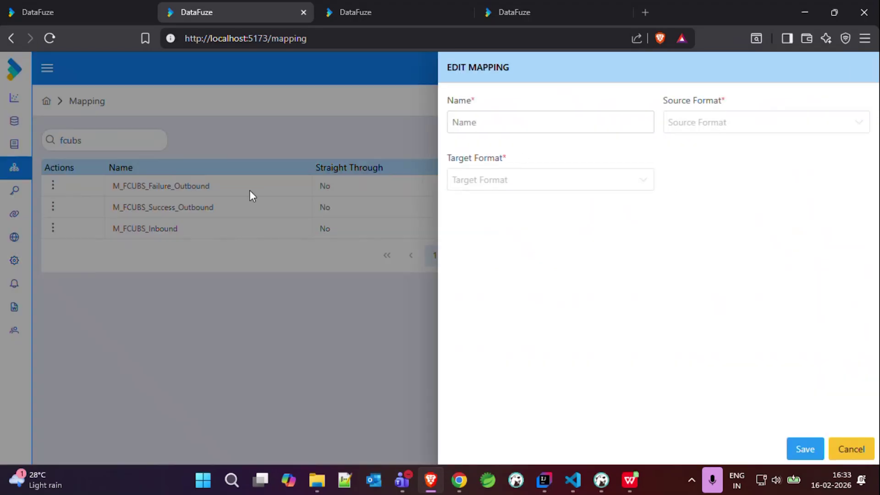
click(851, 449)
- Open the M_FCUBS_Inbound mapping, expand its request_header record and open the expression of the file_name field
click(190, 228)
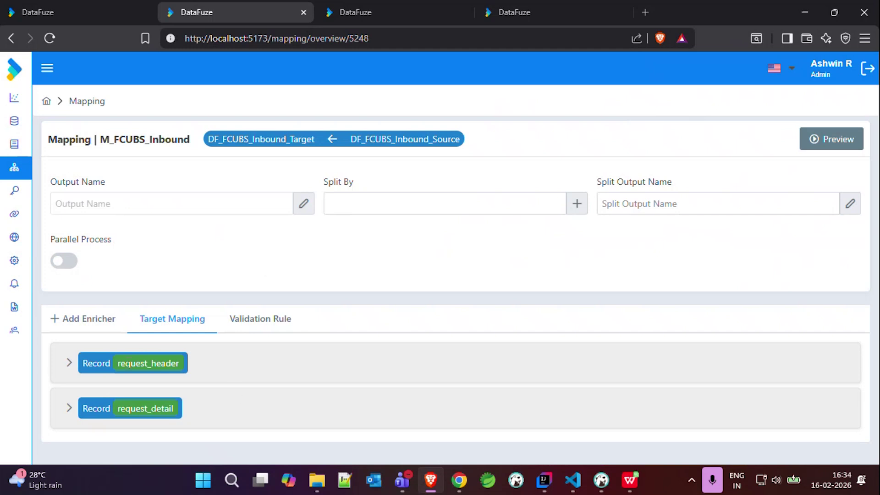
click(71, 363)
scroll(604, 290, down, 6)
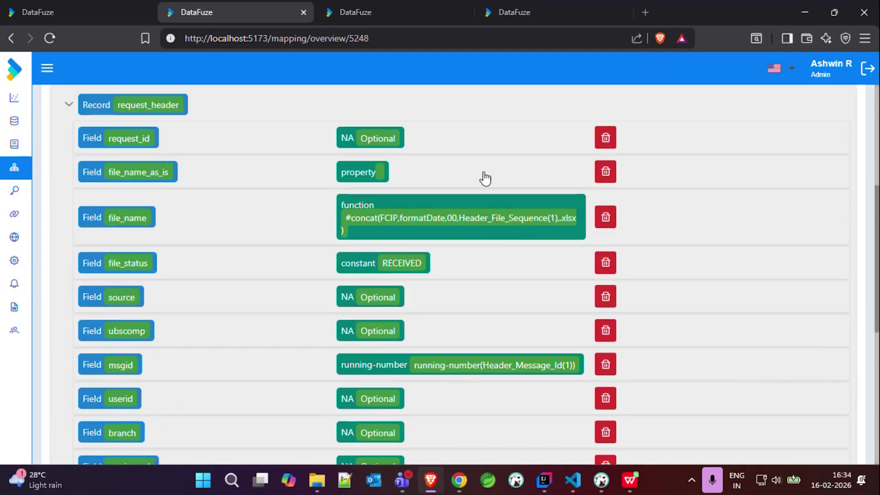
click(475, 221)
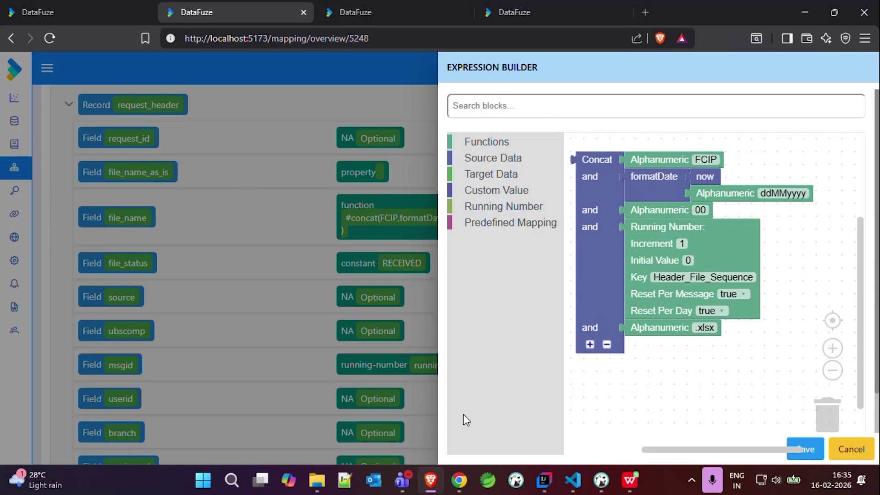
- Compare the file_name expression with the newest file reference in the FCUBS interface in Chrome, and close the expression without saving
click(460, 480)
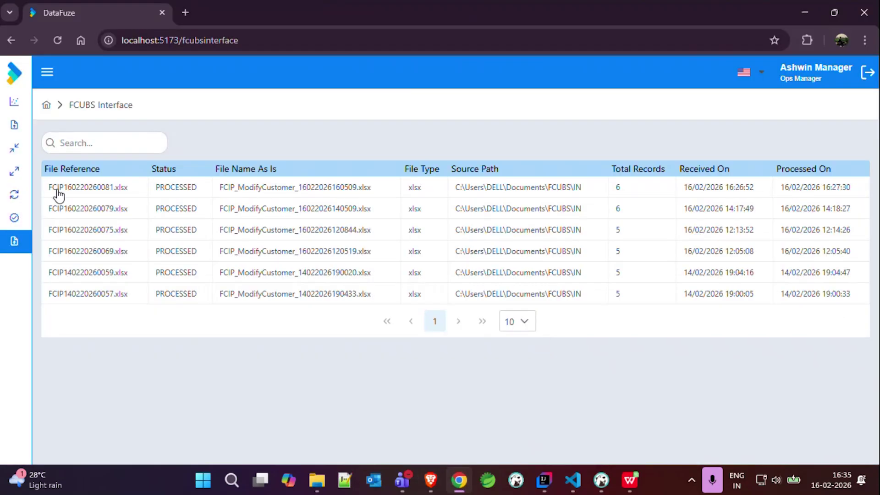
mouse_move(40, 187)
mouse_down()
mouse_move(113, 191)
mouse_move(55, 204)
mouse_move(39, 196)
mouse_up()
key(alt+Tab)
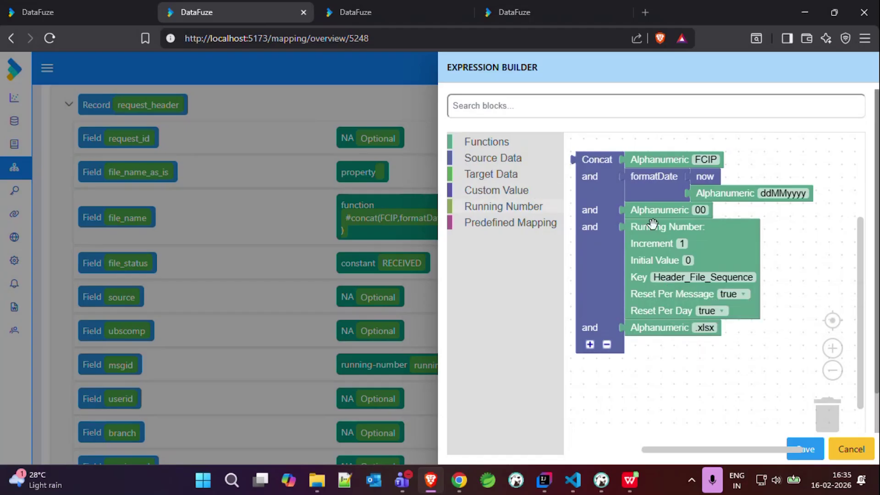
click(851, 450)
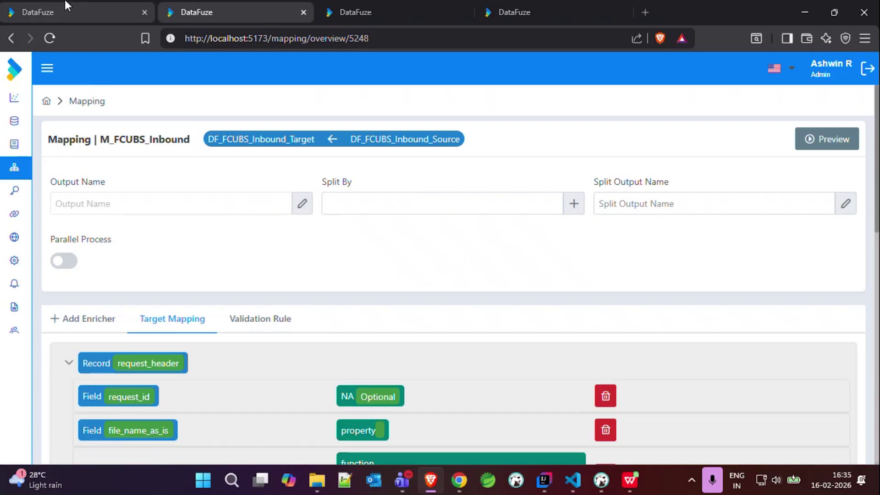
- Open the DF_FCUBS_Inbound_Source format from the format list and examine the fields of its FCUB_Detail record
click(59, 18)
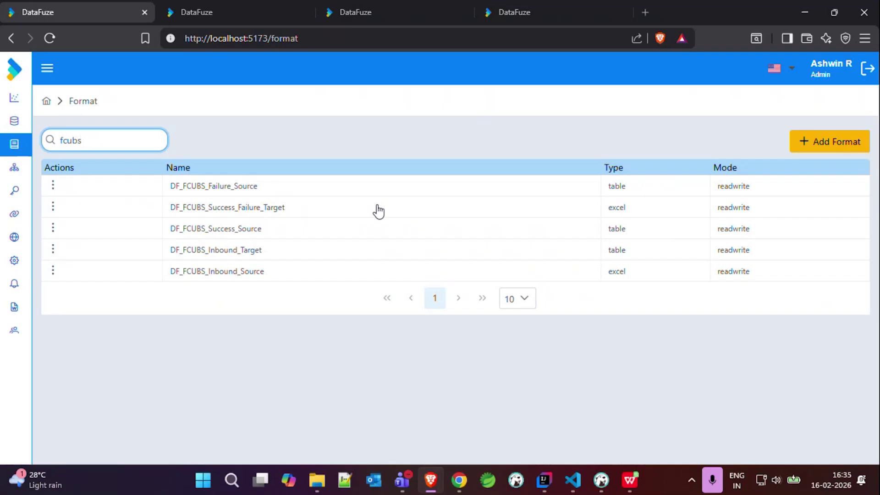
click(209, 277)
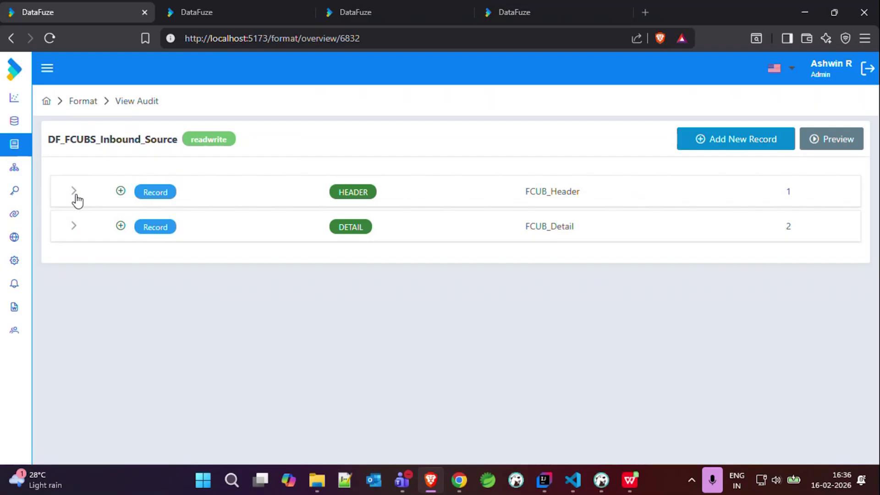
click(73, 228)
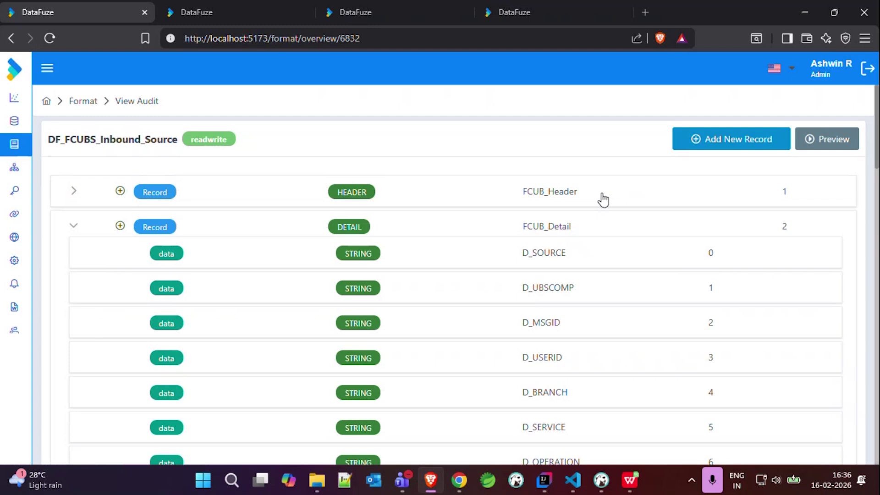
scroll(593, 211, down, 8)
scroll(558, 299, up, 3)
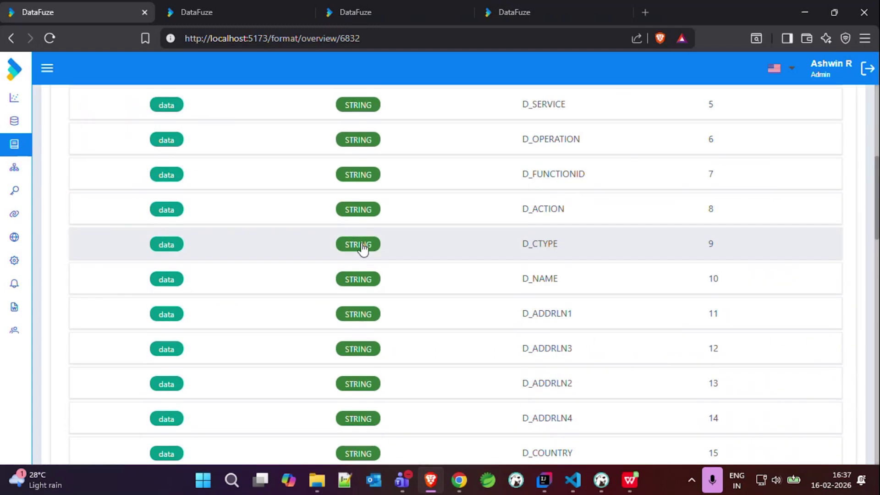
scroll(755, 214, up, 4)
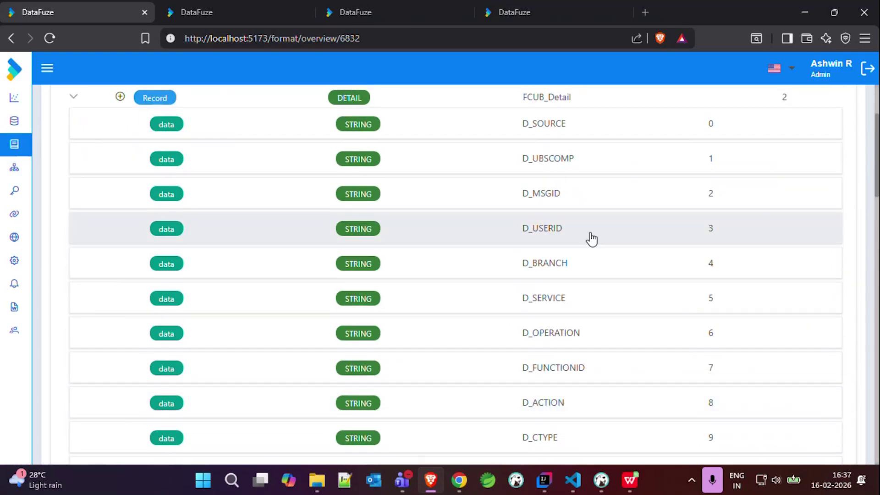
scroll(593, 234, up, 3)
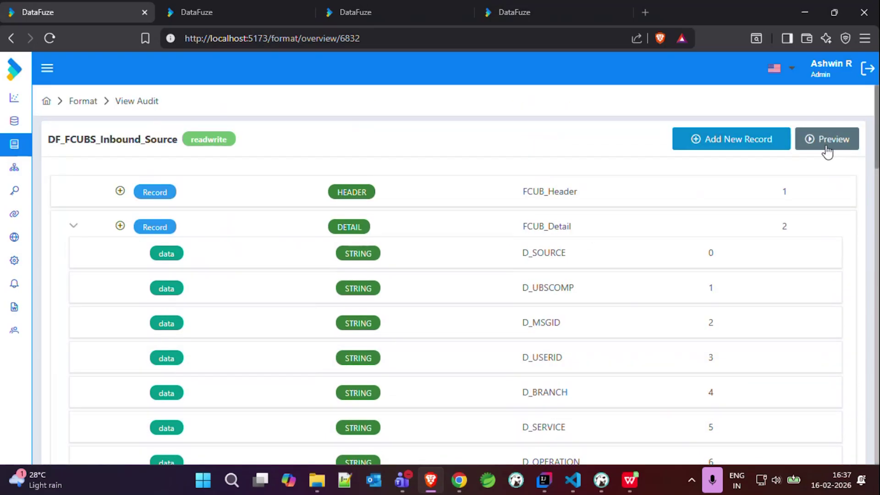
- View the file upload preview of DF_FCUBS_Inbound_Source, close it and return to the format list
click(828, 152)
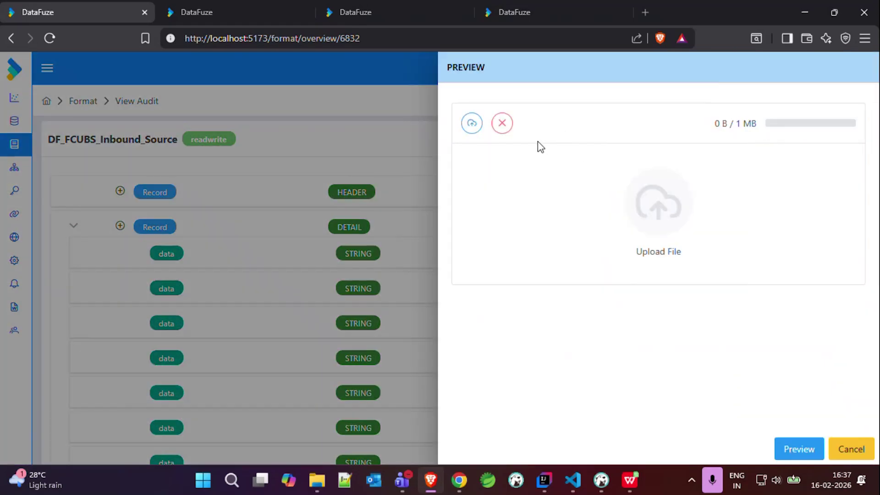
click(354, 120)
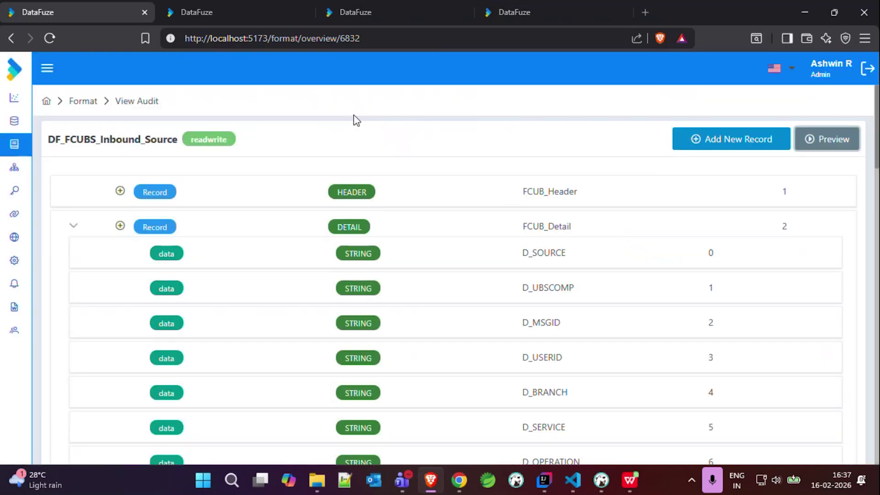
scroll(485, 212, down, 4)
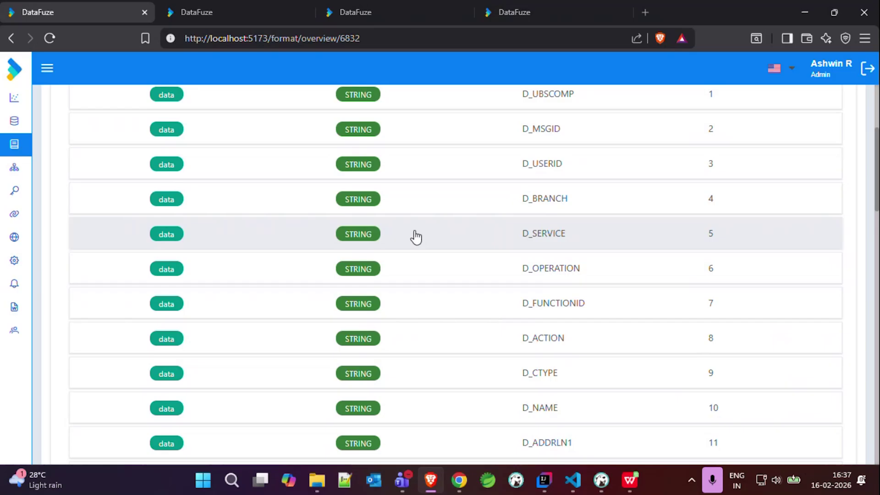
scroll(416, 237, up, 4)
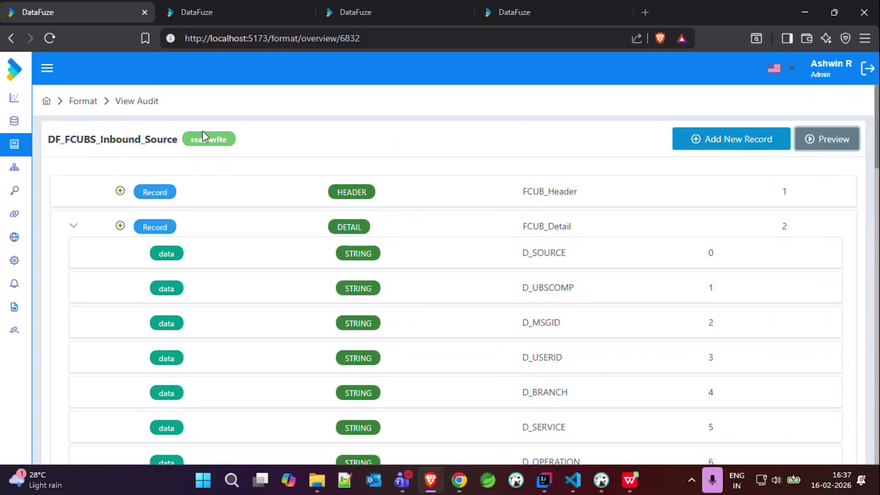
click(87, 107)
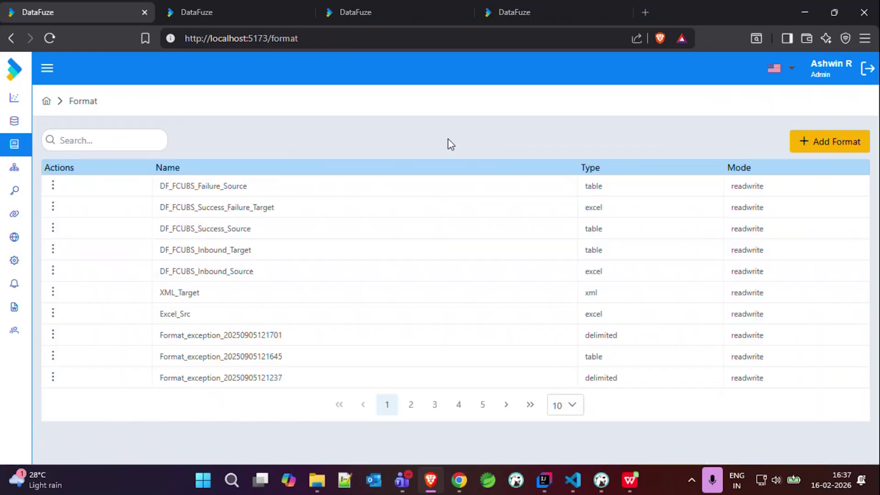
- Start adding a format named FCUBS and look through the available format types
click(838, 148)
click(558, 114)
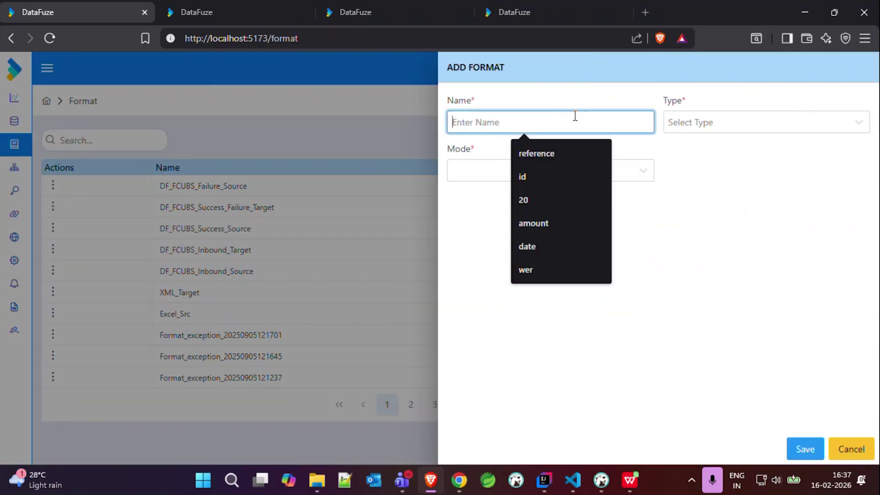
text(FCUBS)
click(859, 123)
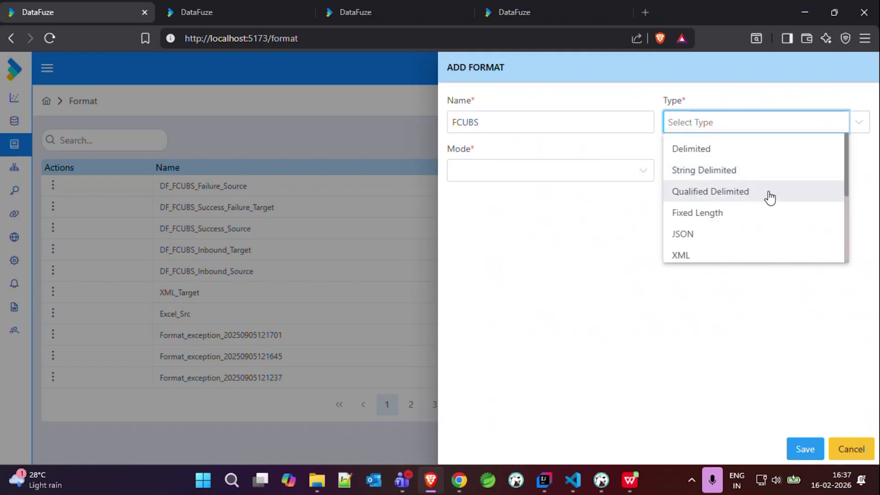
scroll(770, 197, down, 3)
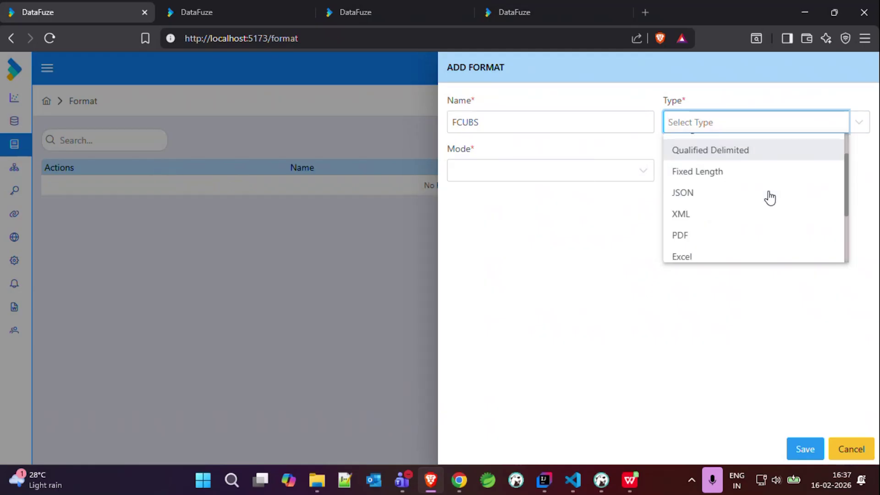
scroll(732, 209, down, 3)
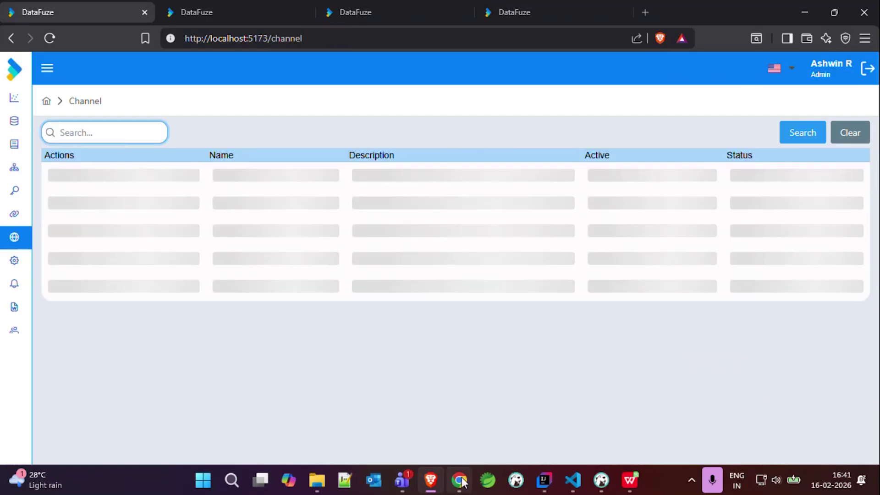
- Switch back to the FCUBS interface file list in Chrome
click(461, 481)
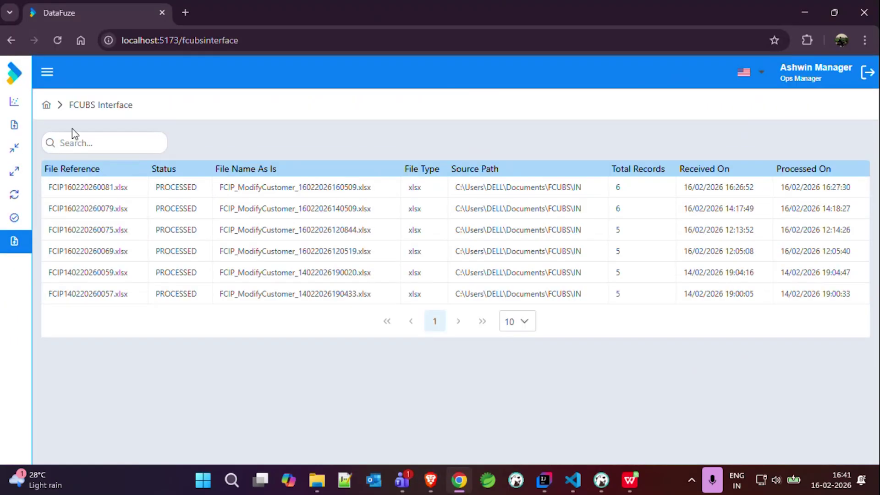